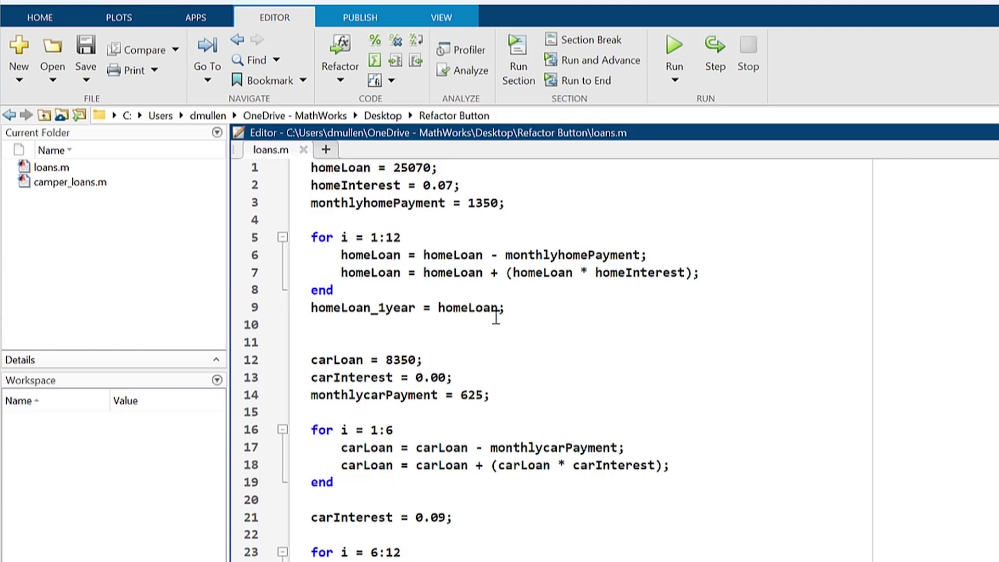
Extract the home-loan loop on lines 5–9 into a new function file saved as HomeLoans
mouse_move(522, 309)
left_mouse_down()
mouse_move(294, 258)
mouse_move(291, 247)
left_mouse_up()
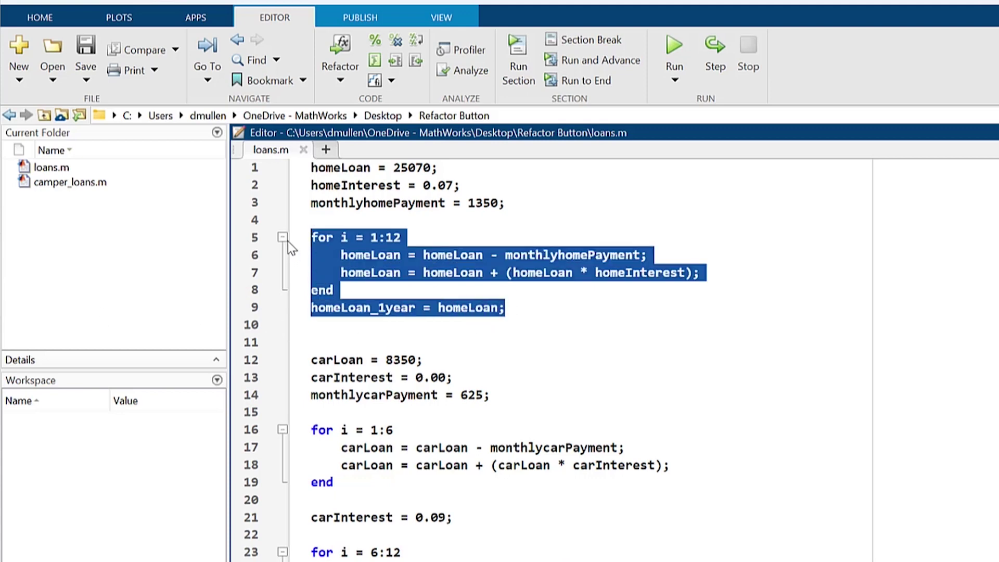
left_click(327, 82)
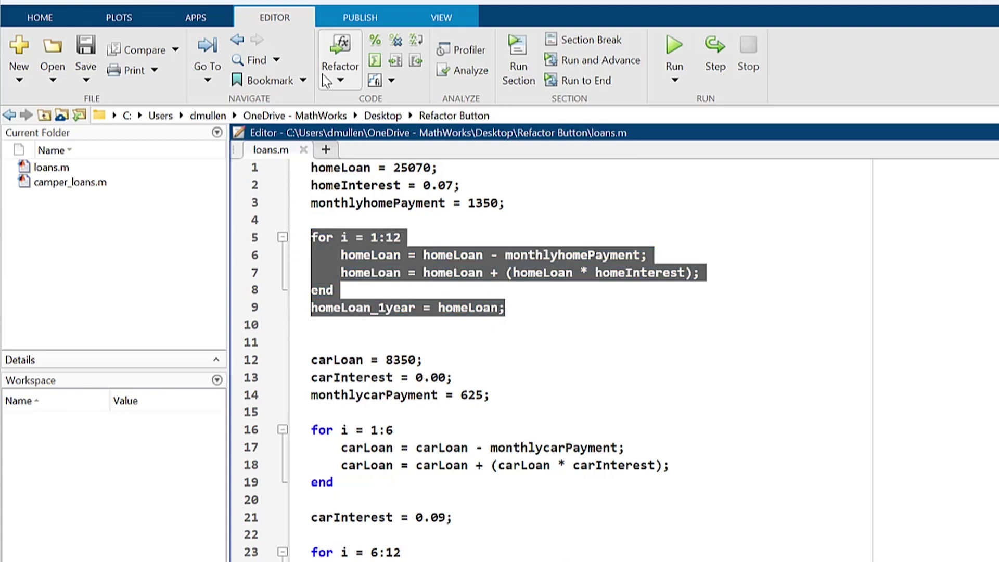
left_click(326, 82)
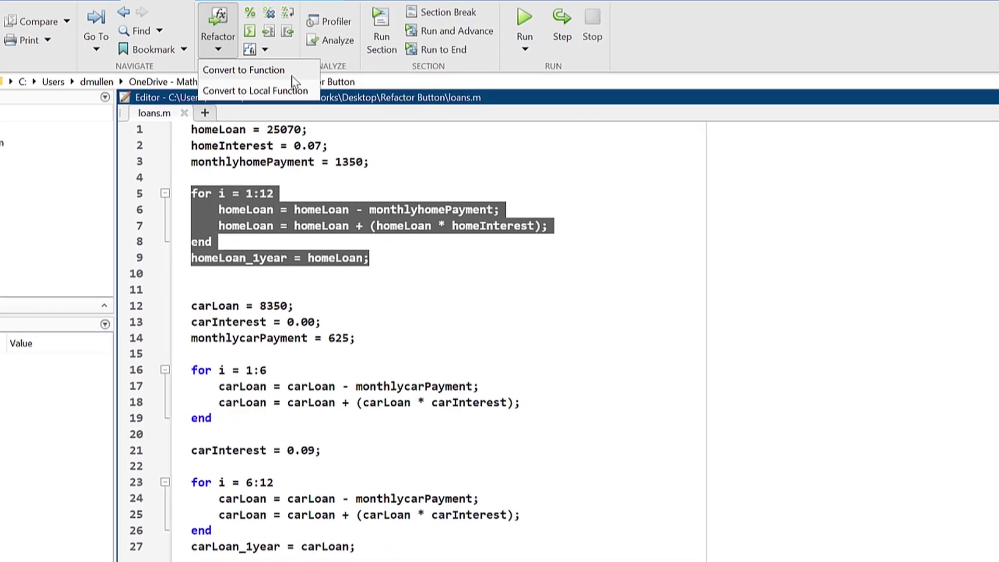
left_click(292, 75)
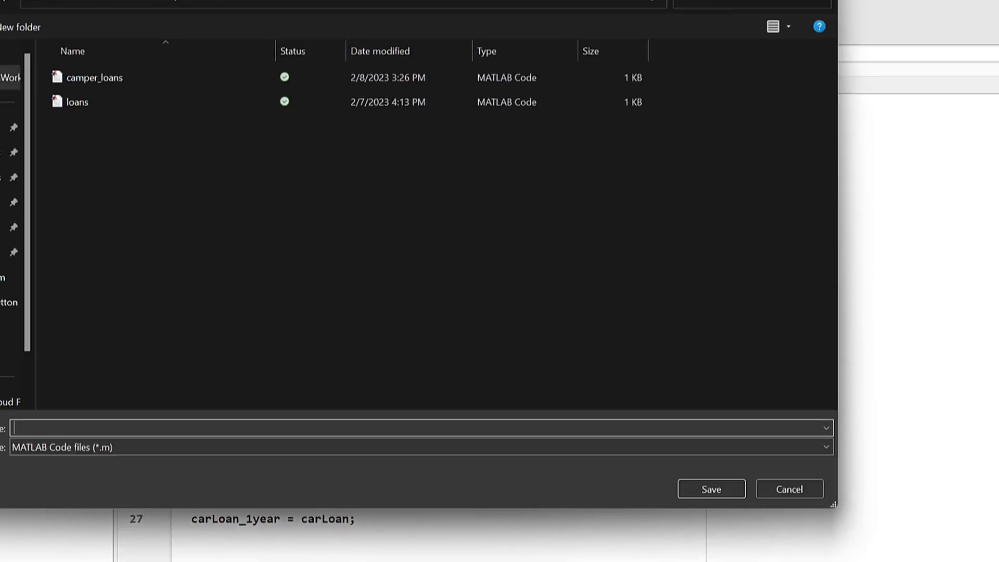
type("HomeLoans")
key("Return")
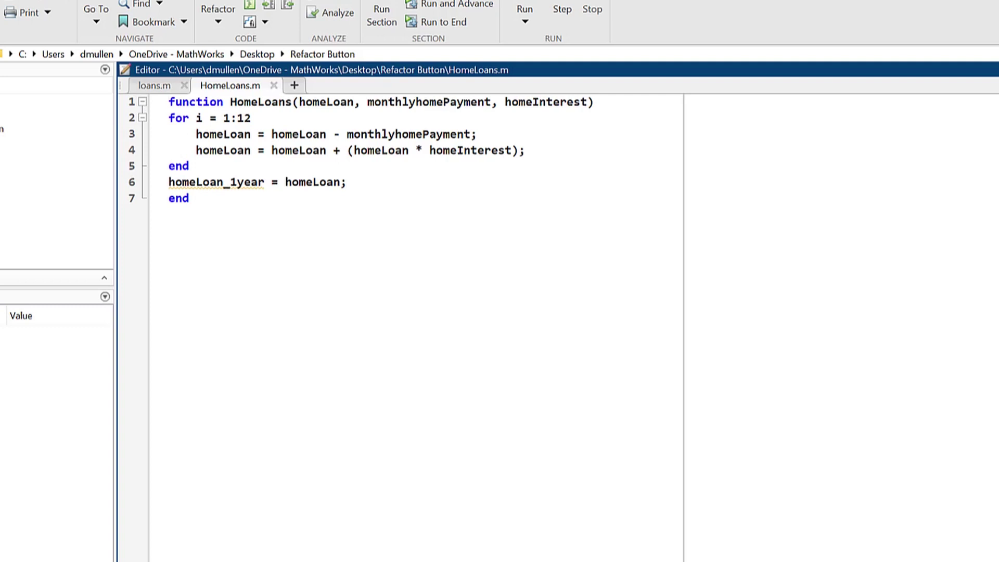
Enter and delete a space in the editor while reviewing the new HomeLoans.m
key("space")
key("BackSpace")
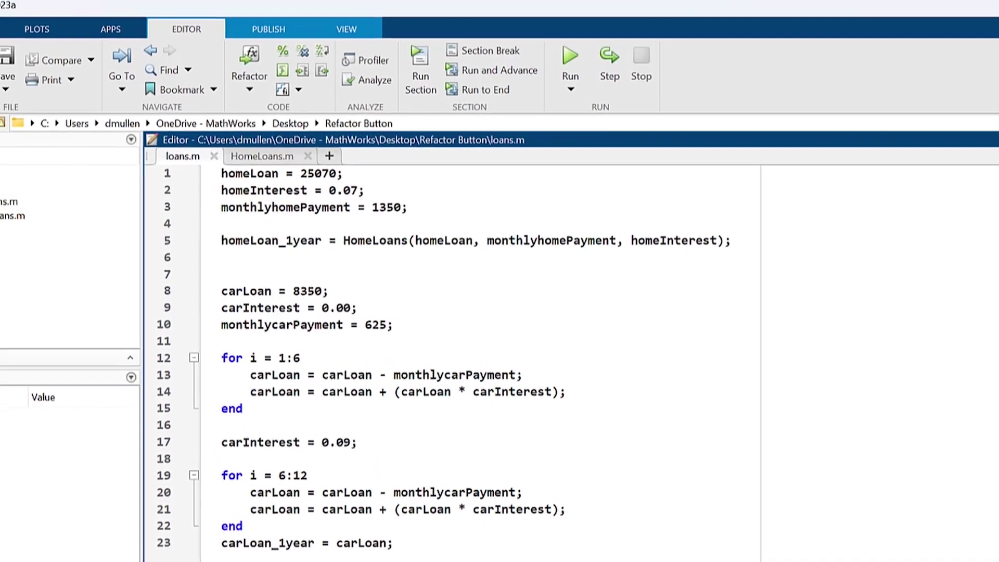
Select both car-loan loops and their result line, then convert them into a CarLoans function
left_click(257, 106)
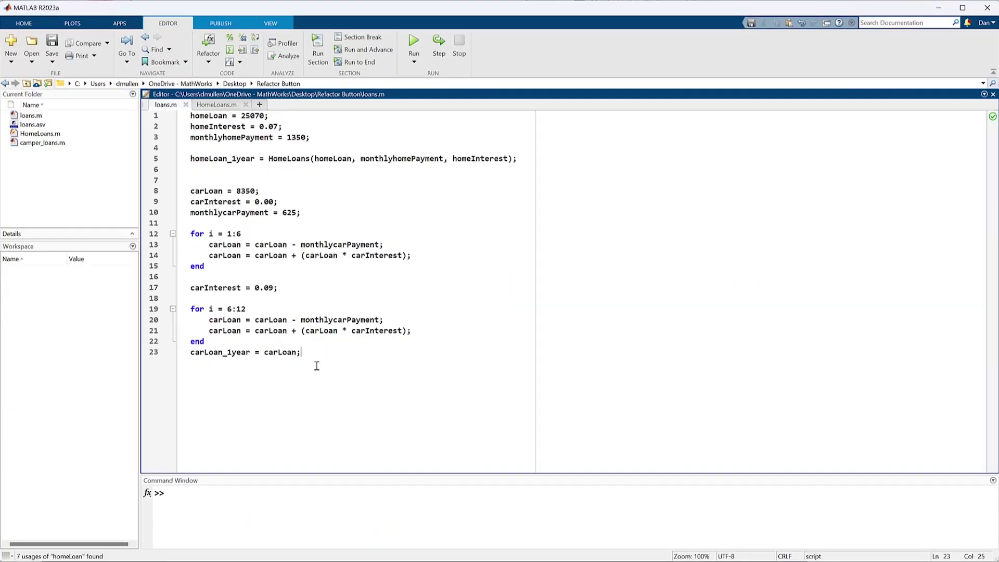
mouse_move(317, 352)
left_mouse_down()
mouse_move(180, 248)
mouse_move(180, 235)
left_mouse_up()
right_click(201, 249)
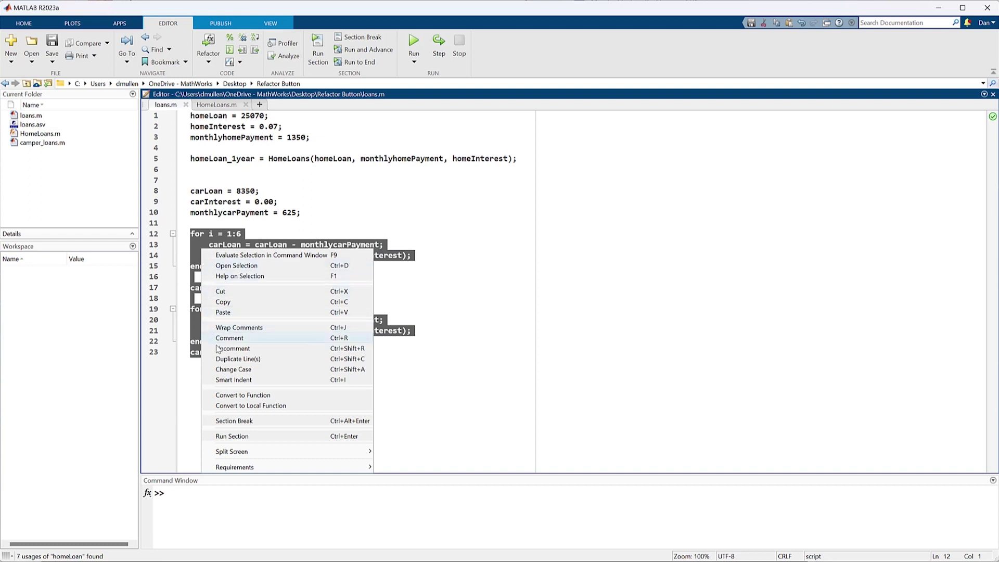
left_click(234, 396)
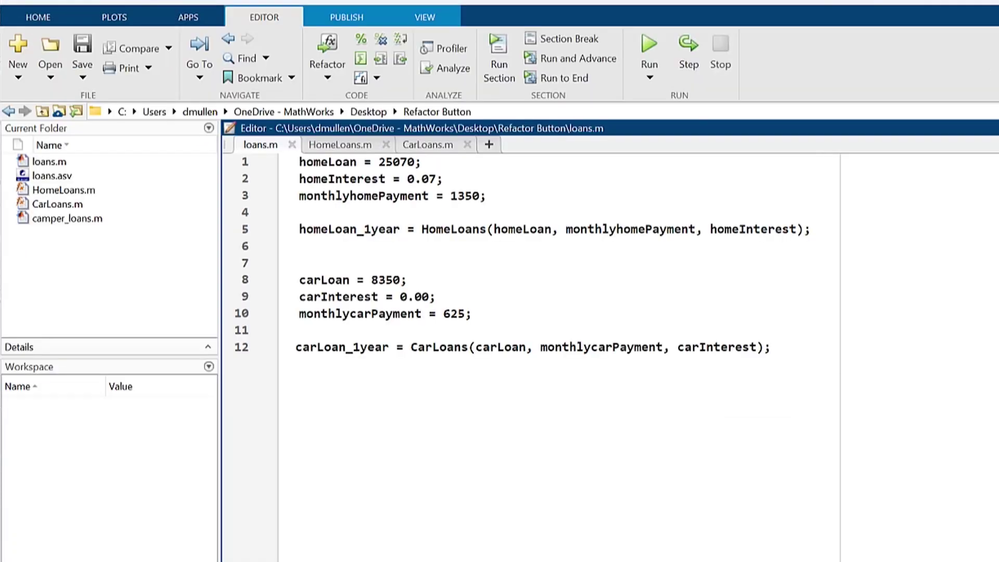
Add truck-loan variables and a CarLoans call to loans.m, save it, and open camper_loans.m
key("Return")
key("Return")
key("Return")
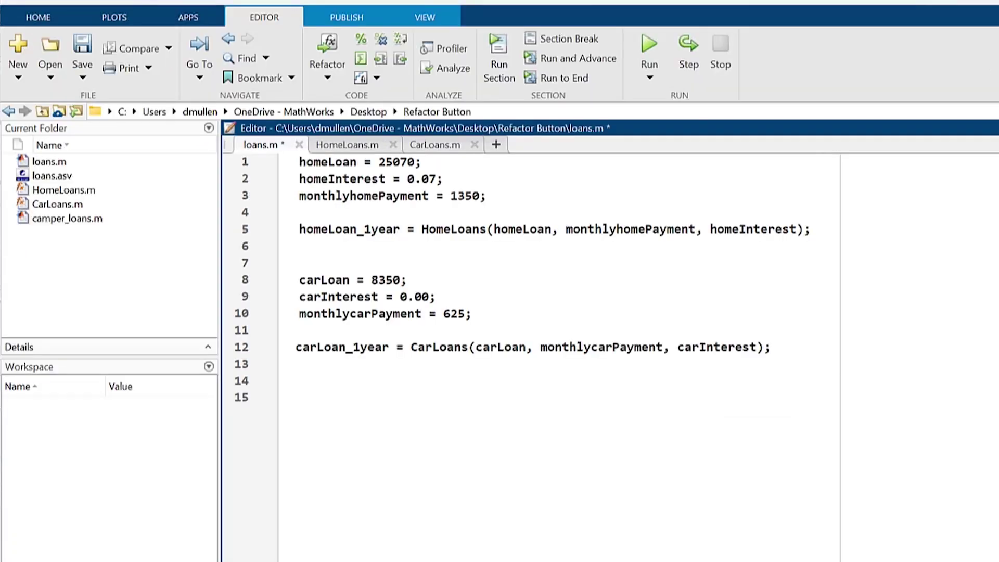
key("ctrl+v")
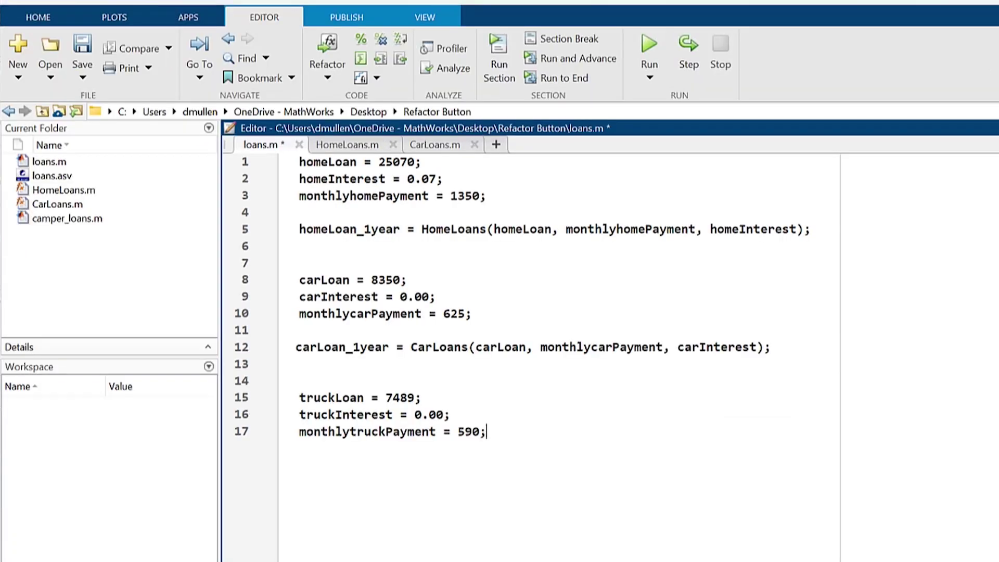
key("Return")
key("Return")
key("ctrl+v")
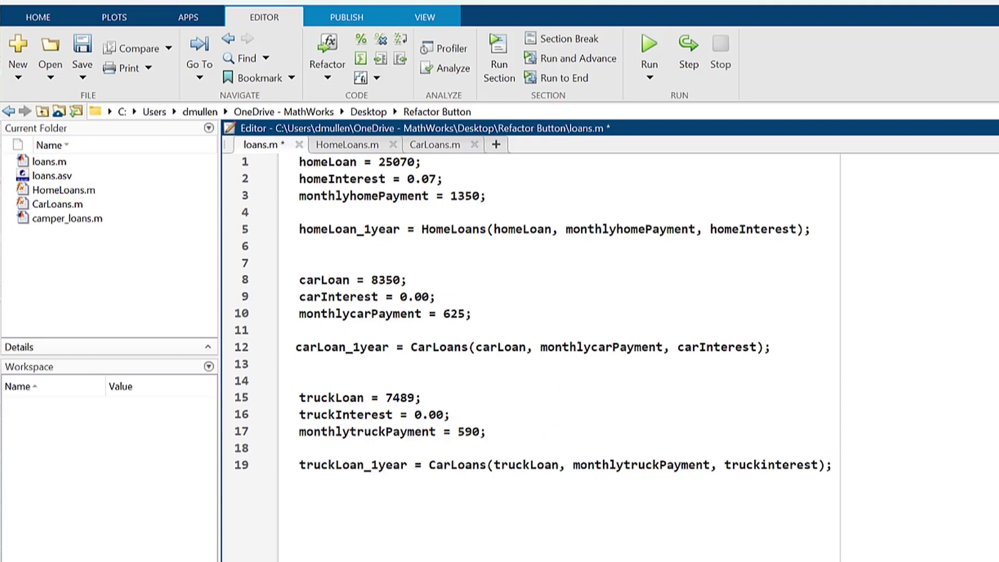
key("ctrl+s")
double_click(157, 218)
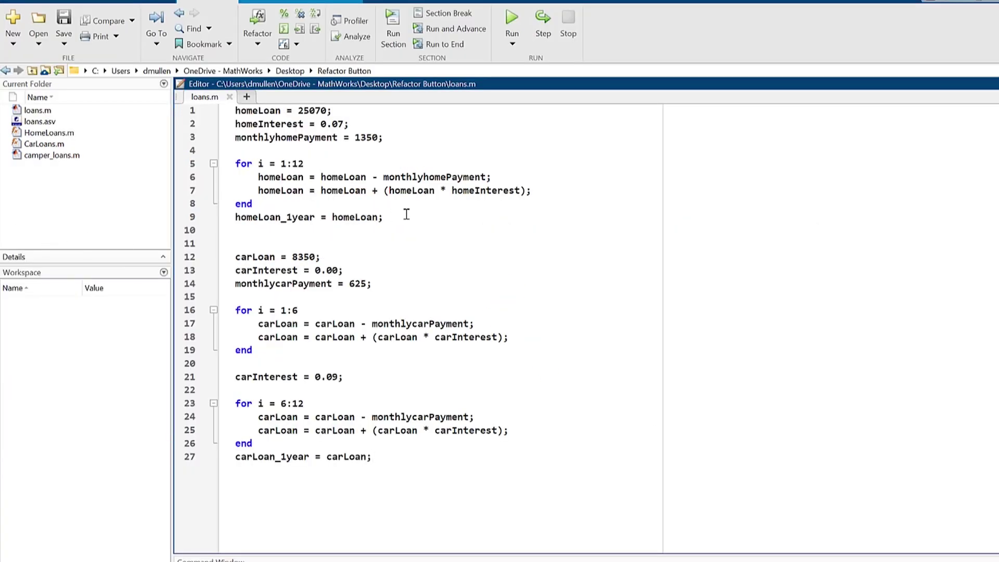
Convert the home-loan loop on lines 5–9 into a local function at the end of loans.m
mouse_move(408, 216)
left_mouse_down()
mouse_move(376, 217)
mouse_move(226, 166)
left_mouse_up()
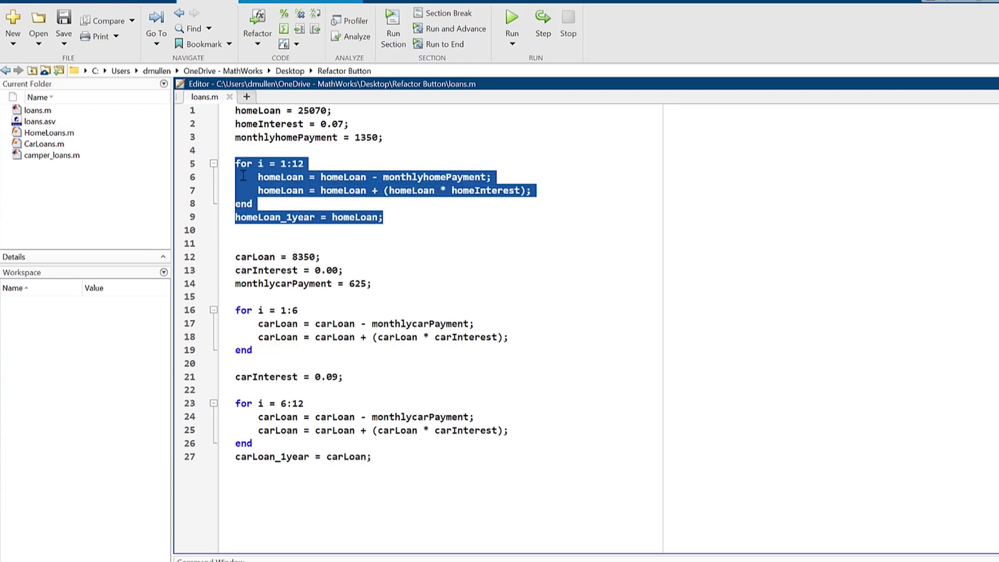
right_click(242, 177)
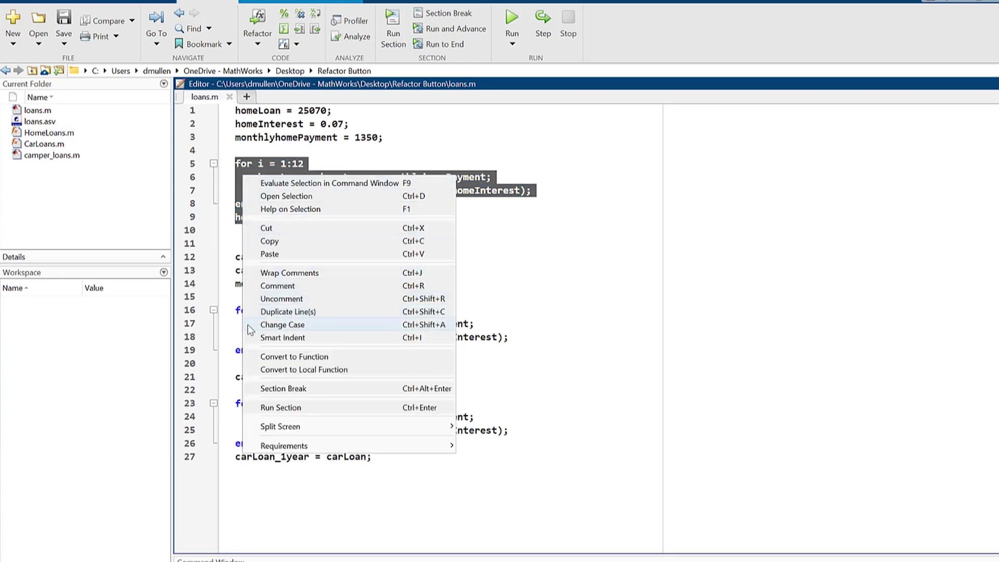
left_click(253, 369)
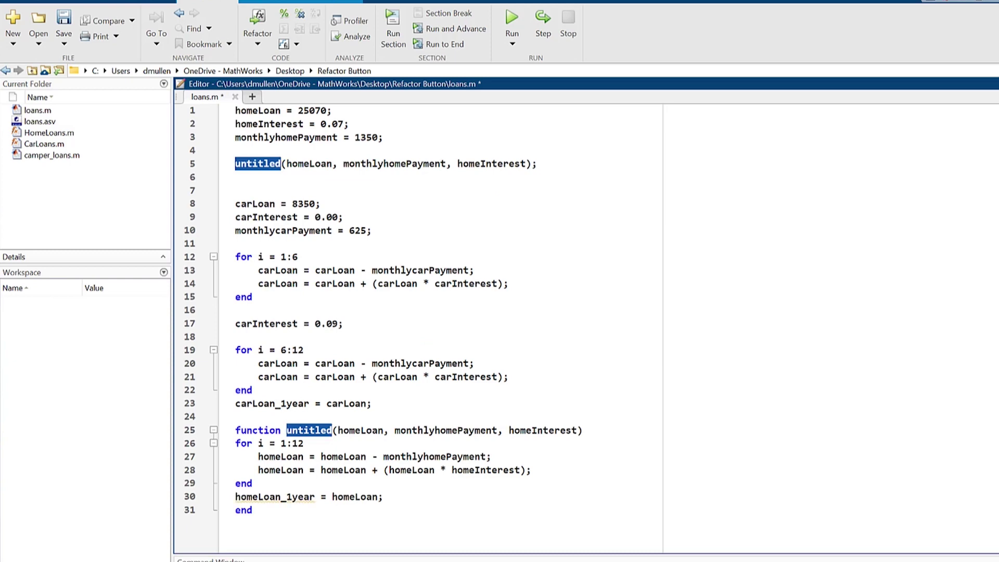
type("HomeLoans")
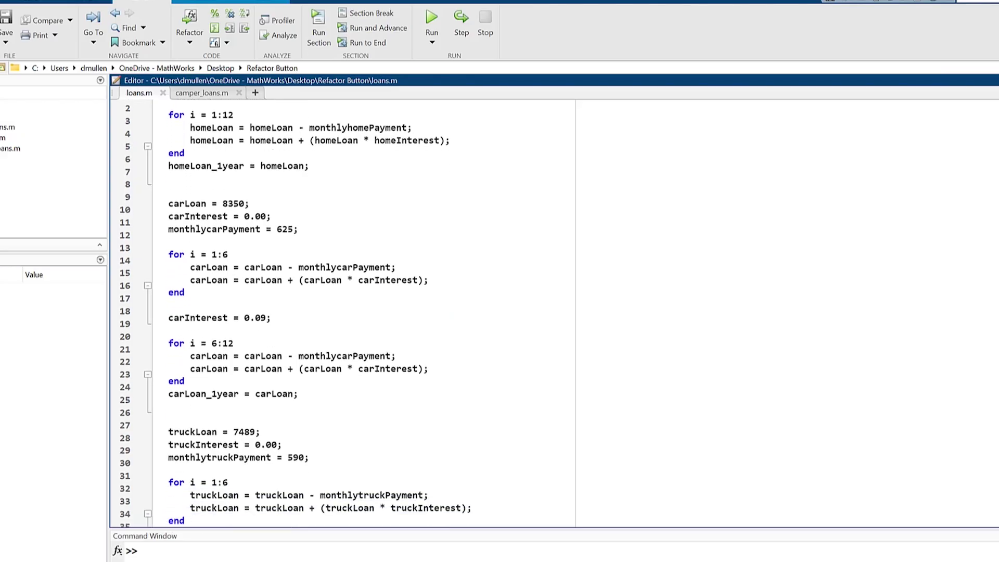
scroll(297, 312, "down", 3)
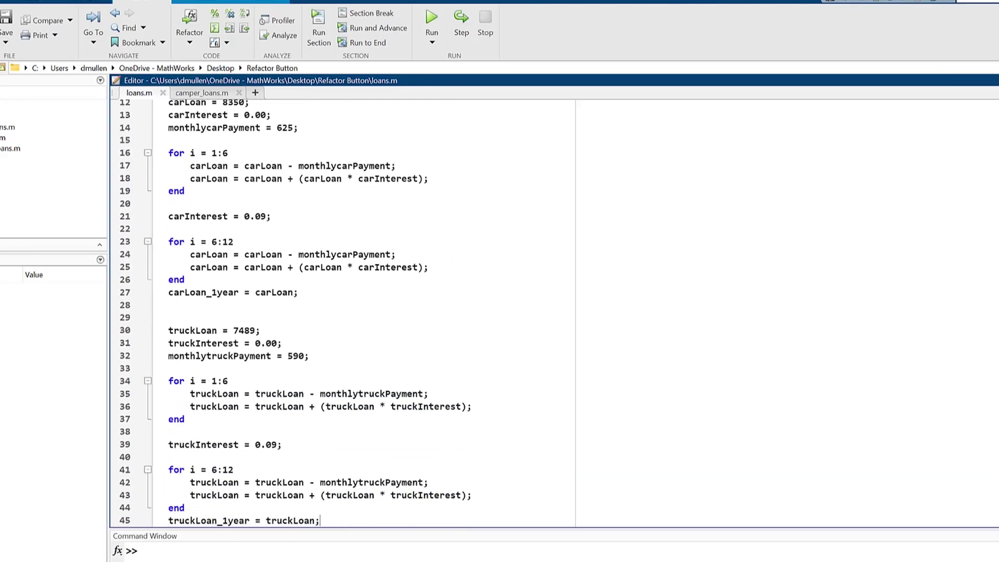
scroll(344, 312, "up", 4)
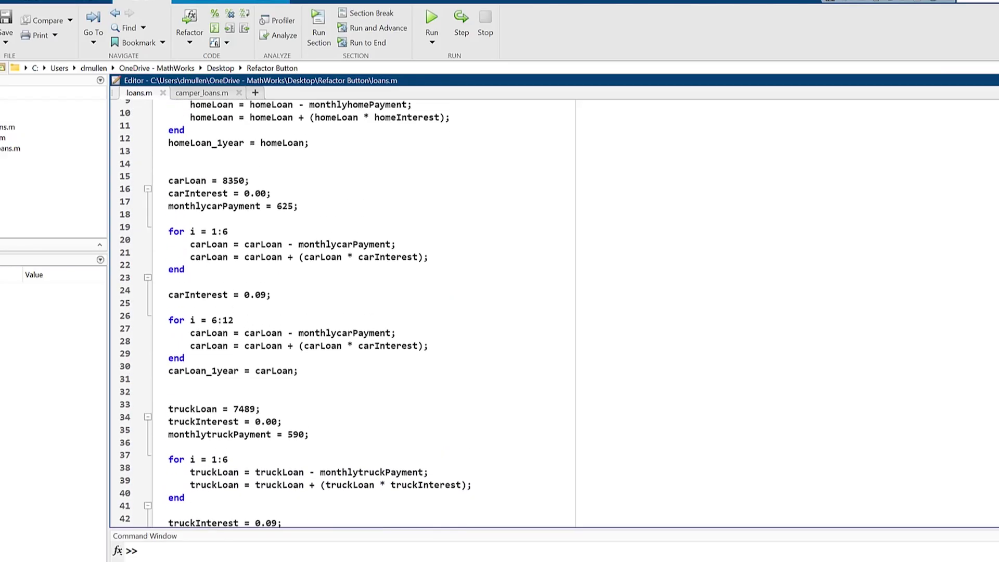